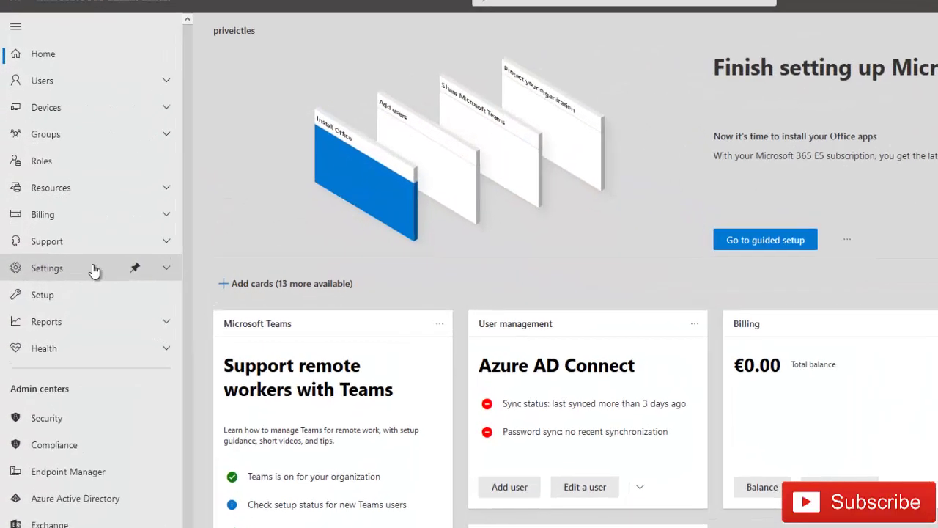
Start adding a domain in the domain settings and submit kelvglobal.com as the domain name.
{"action": "left_click", "coordinate": [164, 268]}
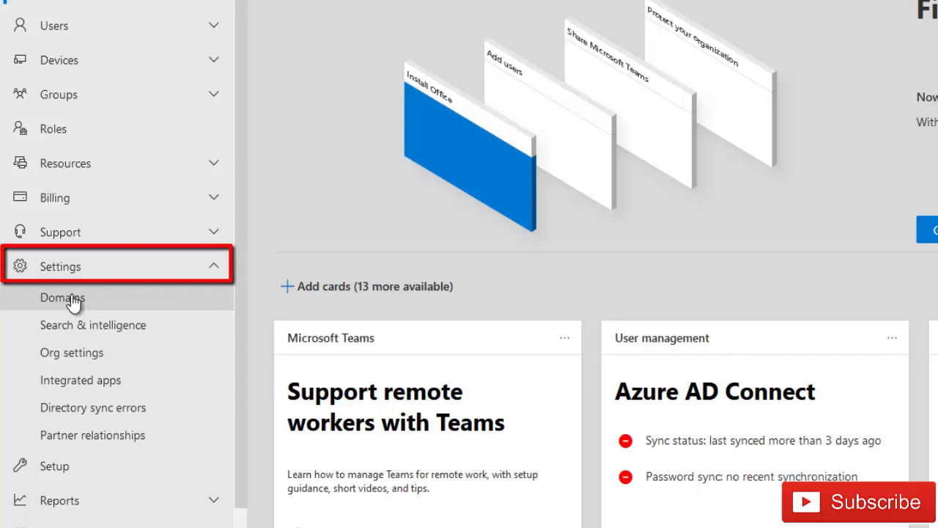
{"action": "left_click", "coordinate": [65, 299]}
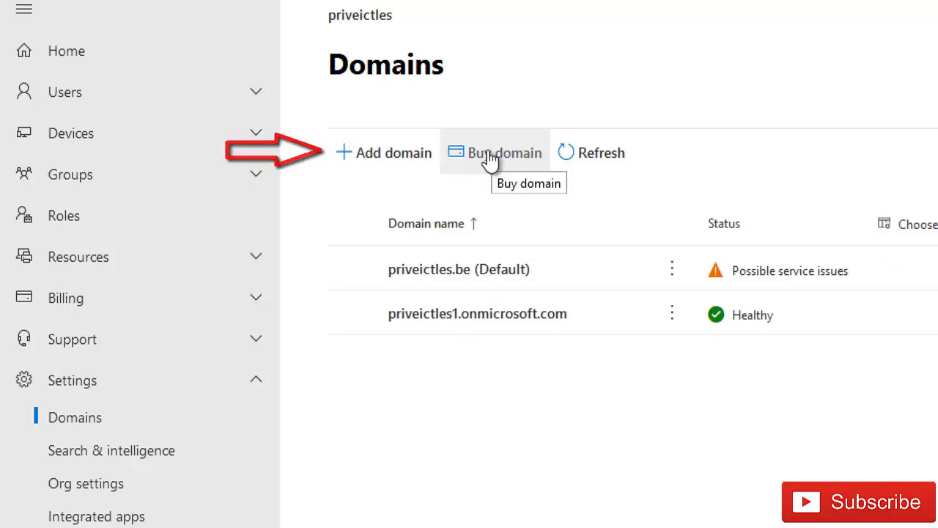
{"action": "left_click", "coordinate": [388, 163]}
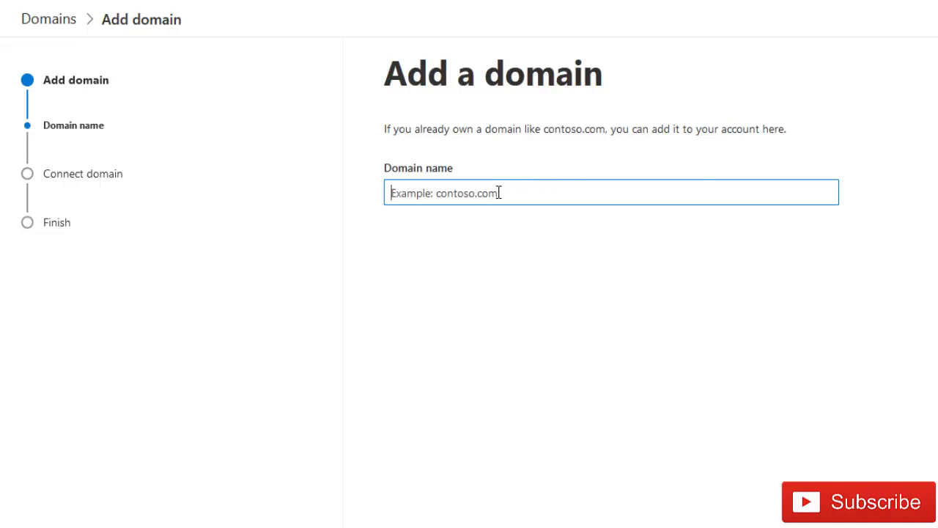
{"action": "type", "text": "kelvglobal.com"}
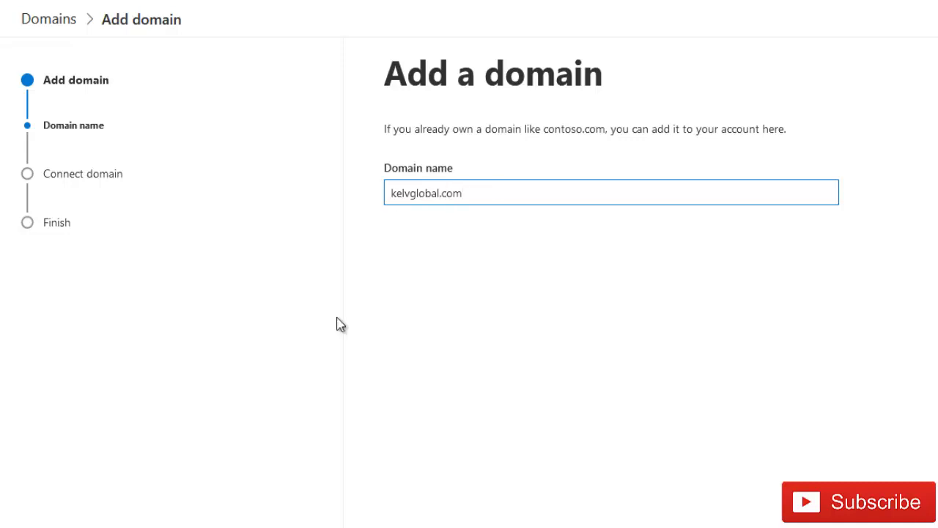
{"action": "key", "text": "Return"}
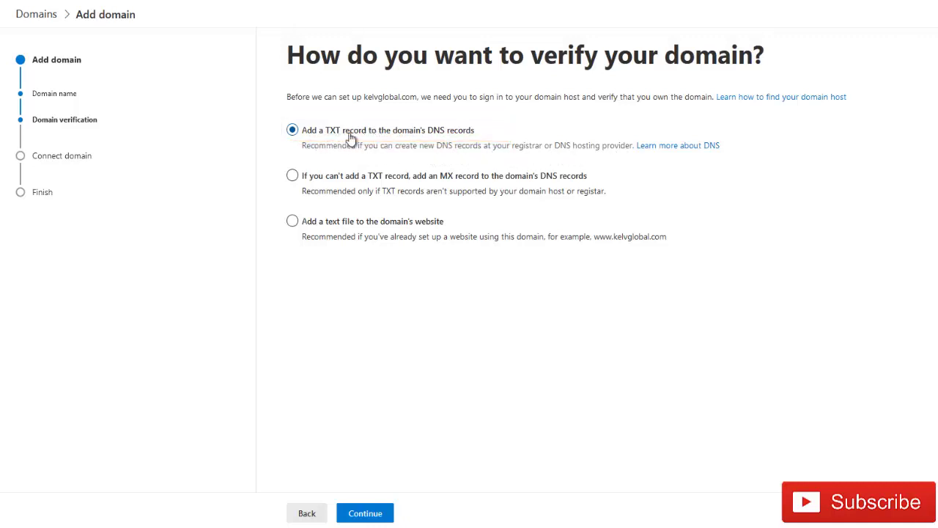
Verify ownership of kelvglobal.com with a TXT record and choose "Set up my online services for me" as the connection method.
{"action": "left_click", "coordinate": [372, 514]}
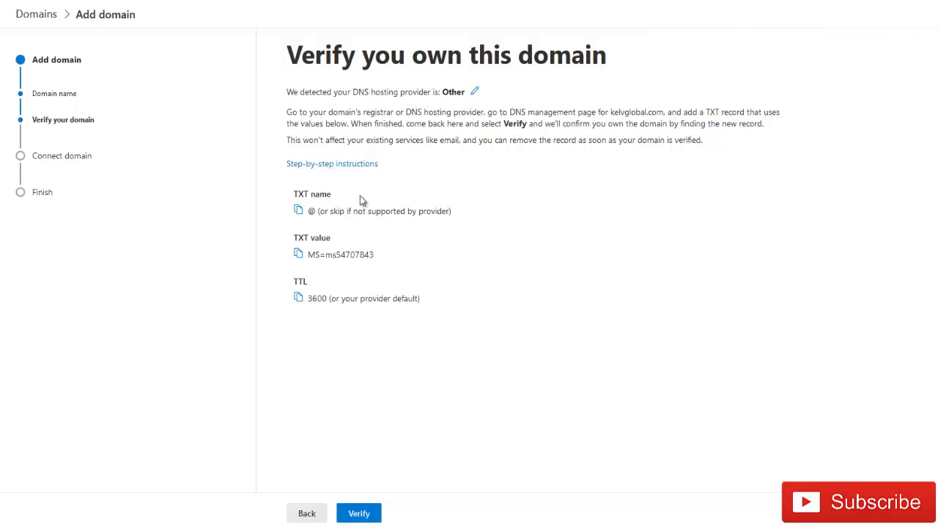
{"action": "left_click", "coordinate": [359, 515]}
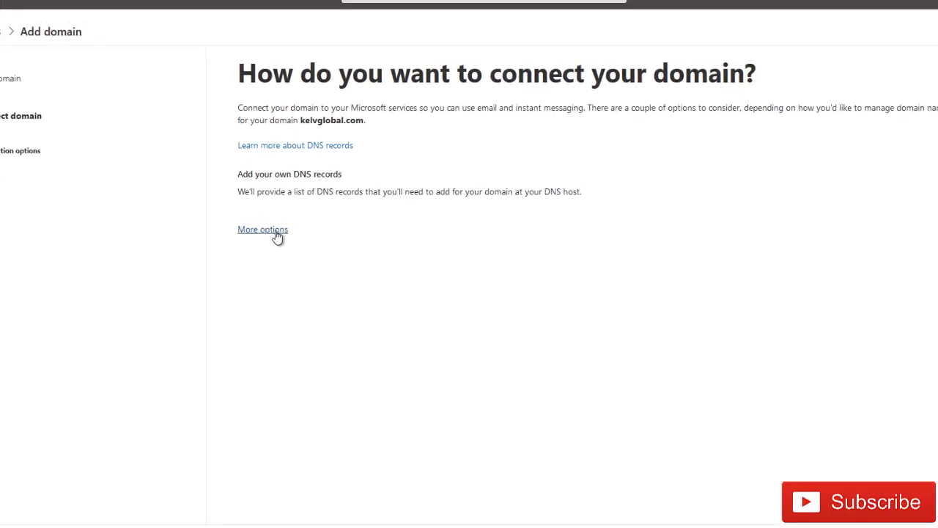
{"action": "left_click", "coordinate": [277, 232]}
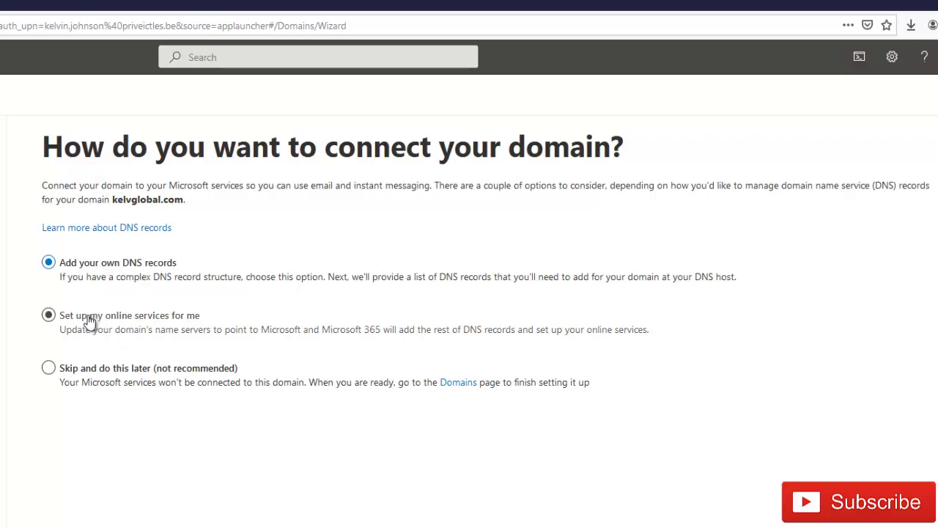
{"action": "left_click", "coordinate": [88, 321]}
{"action": "left_click", "coordinate": [339, 508]}
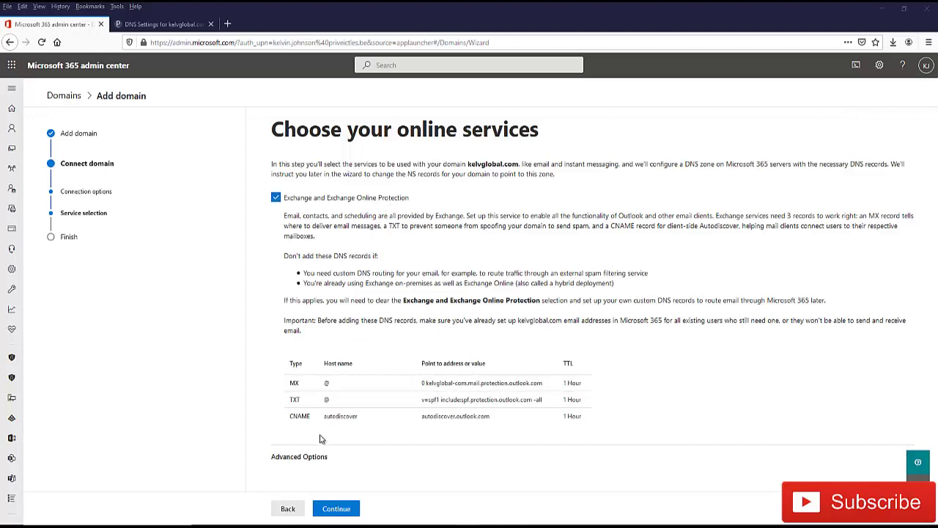
Review the advanced options and accept Exchange, Skype for Business, and Intune and Mobile Device Management as the domain's online services.
{"action": "left_click", "coordinate": [307, 456]}
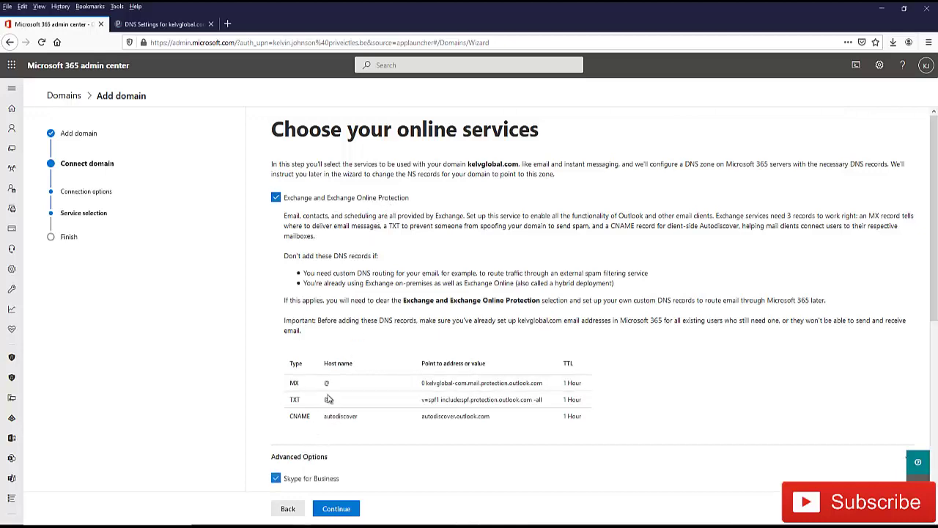
{"action": "scroll", "coordinate": [316, 410], "scroll_direction": "down", "scroll_amount": 2}
{"action": "left_click", "coordinate": [316, 355]}
{"action": "scroll", "coordinate": [316, 356], "scroll_direction": "down", "scroll_amount": 2}
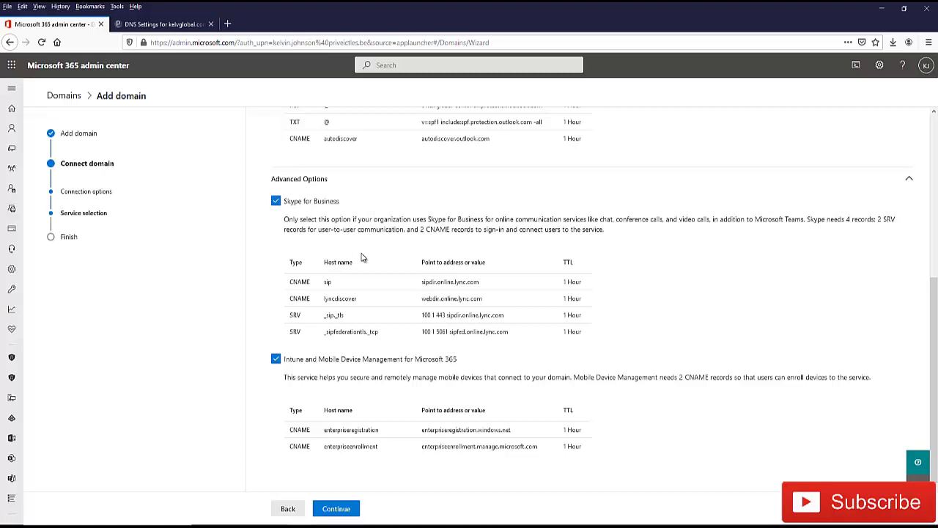
{"action": "scroll", "coordinate": [323, 246], "scroll_direction": "up", "scroll_amount": 5}
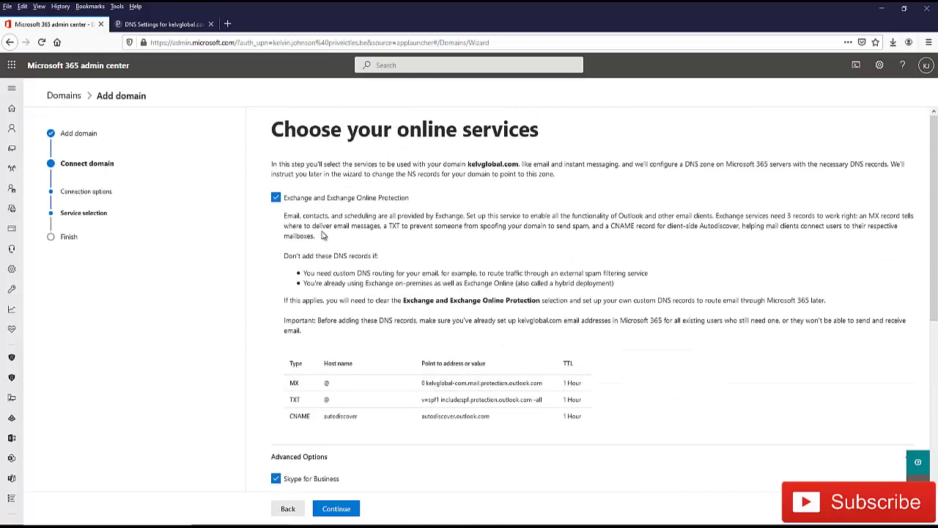
{"action": "scroll", "coordinate": [311, 220], "scroll_direction": "down", "scroll_amount": 3}
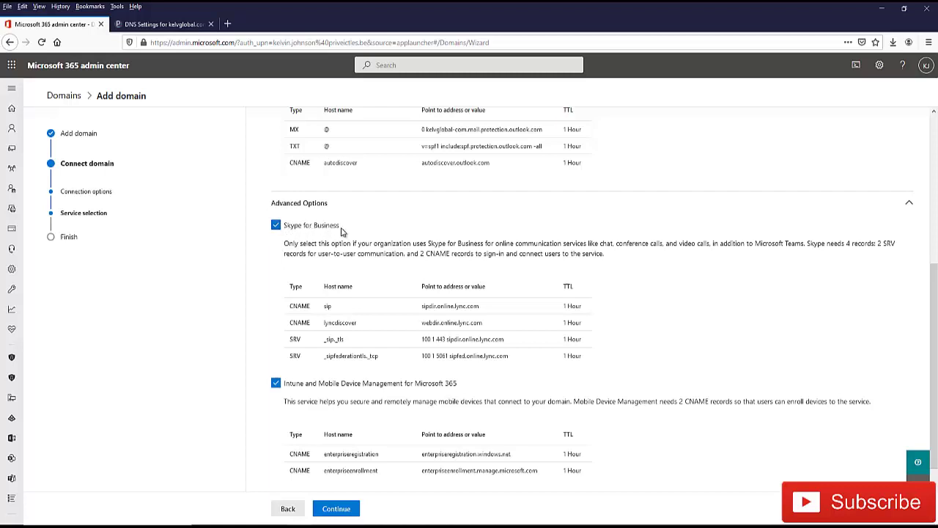
{"action": "scroll", "coordinate": [341, 232], "scroll_direction": "up", "scroll_amount": 1}
{"action": "scroll", "coordinate": [344, 440], "scroll_direction": "down", "scroll_amount": 2}
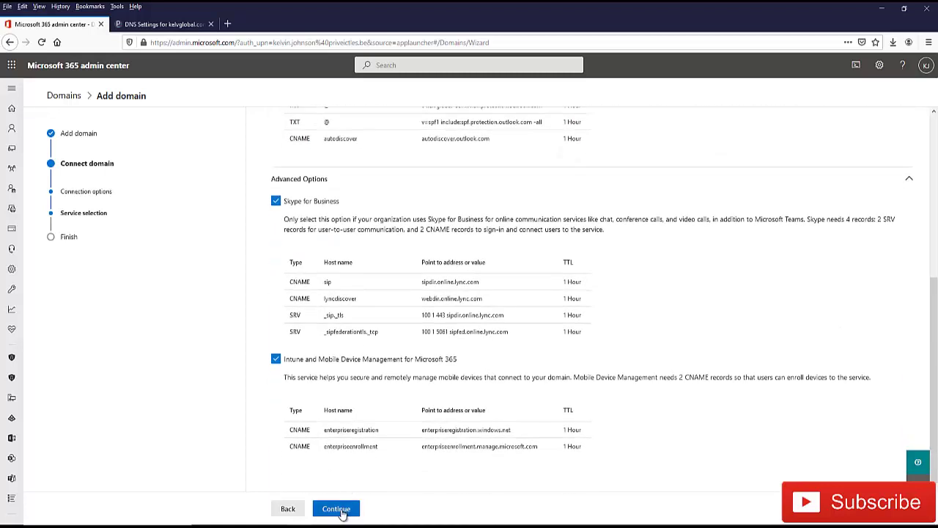
{"action": "left_click", "coordinate": [336, 509]}
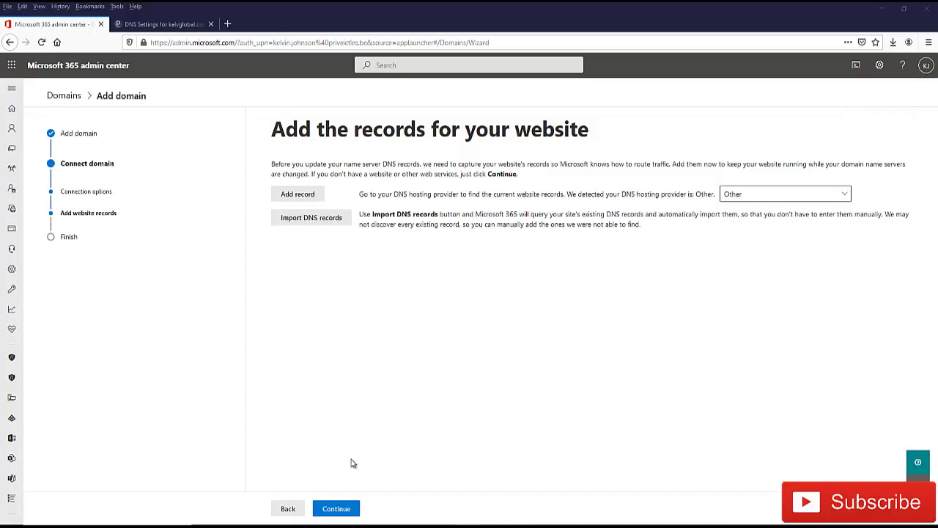
Continue without adding website records, review the expected name server records, and finish the domain setup.
{"action": "left_click", "coordinate": [337, 509]}
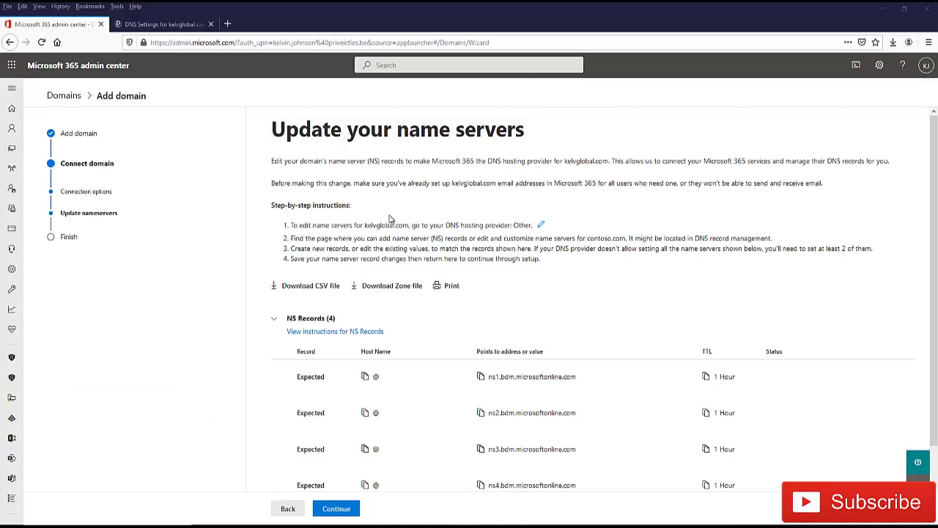
{"action": "scroll", "coordinate": [366, 249], "scroll_direction": "down", "scroll_amount": 1}
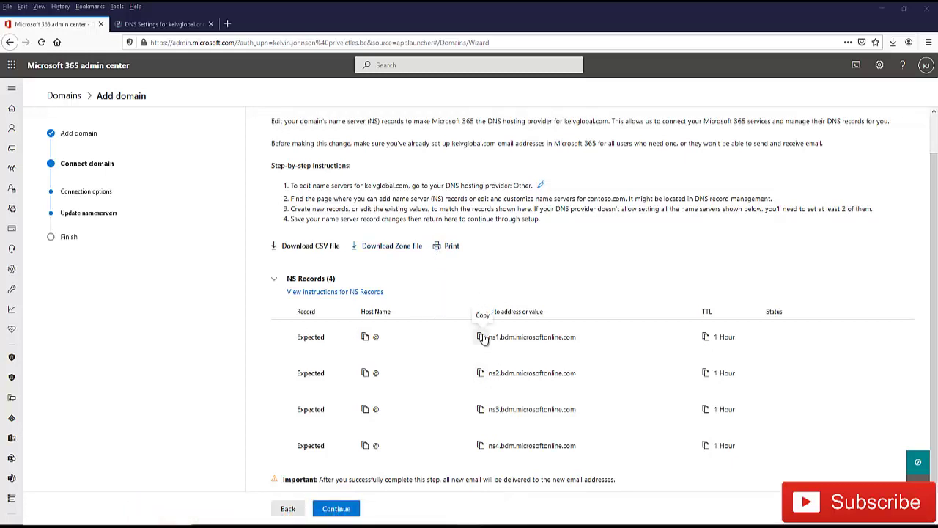
{"action": "left_click_drag", "start_coordinate": [577, 338], "coordinate": [489, 339]}
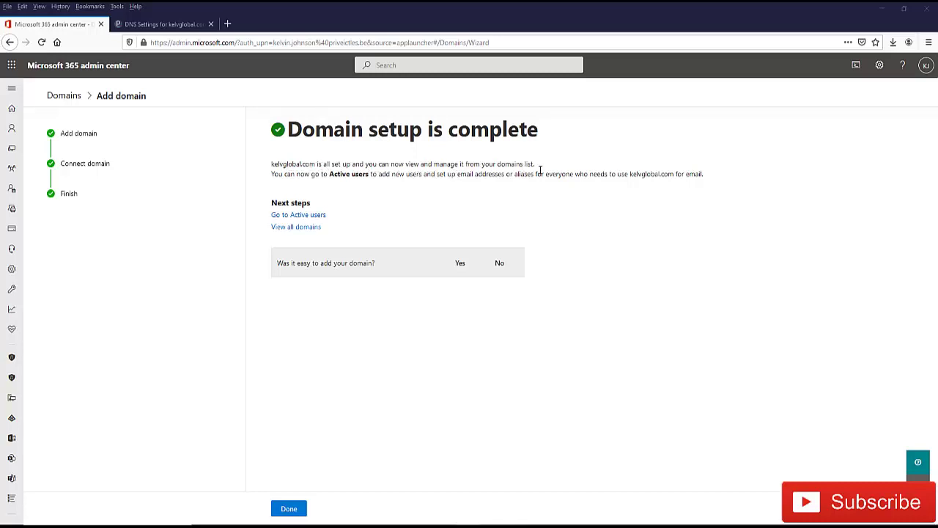
{"action": "left_click", "coordinate": [289, 508]}
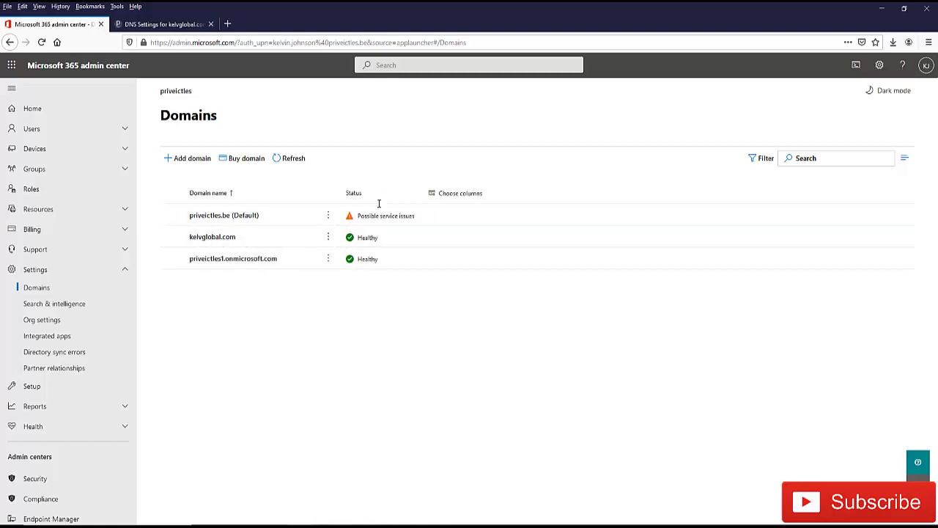
Set kelvglobal.com as the default domain and confirm the replacement.
{"action": "left_click", "coordinate": [328, 237]}
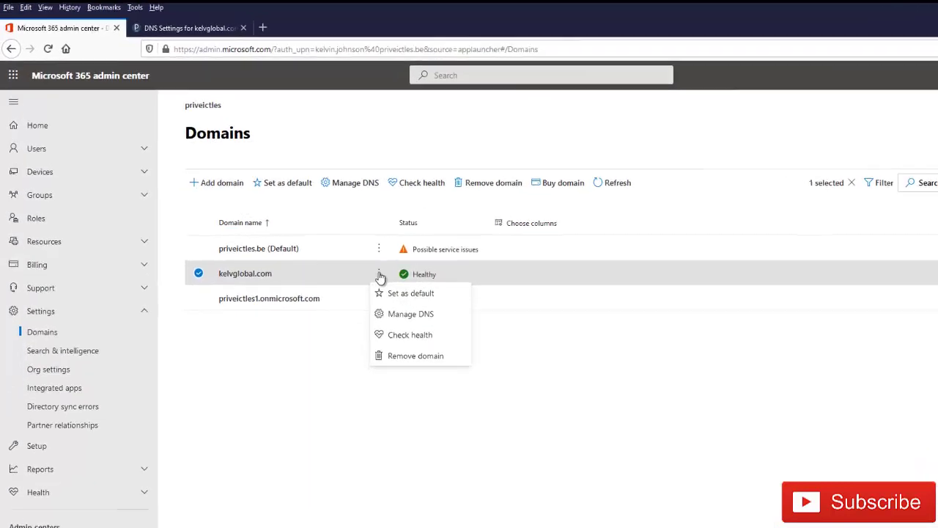
{"action": "left_click", "coordinate": [503, 376]}
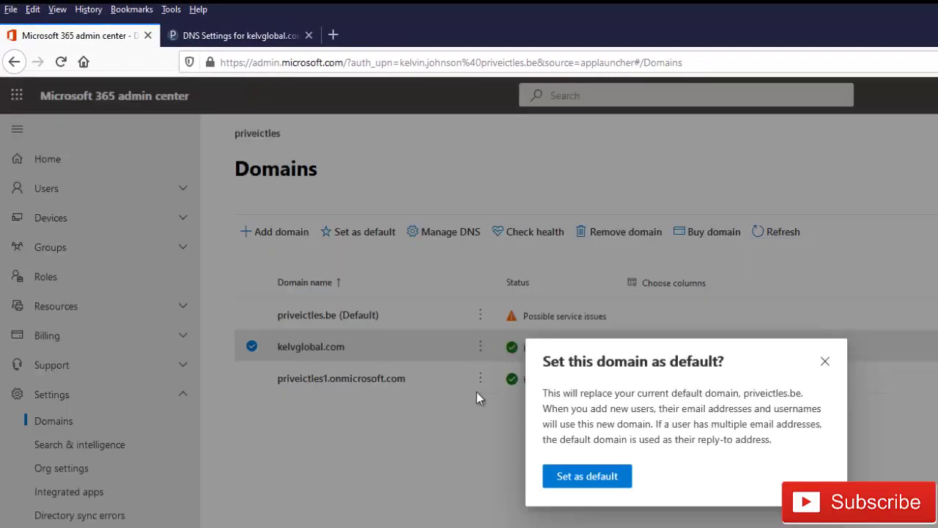
{"action": "left_click", "coordinate": [592, 478]}
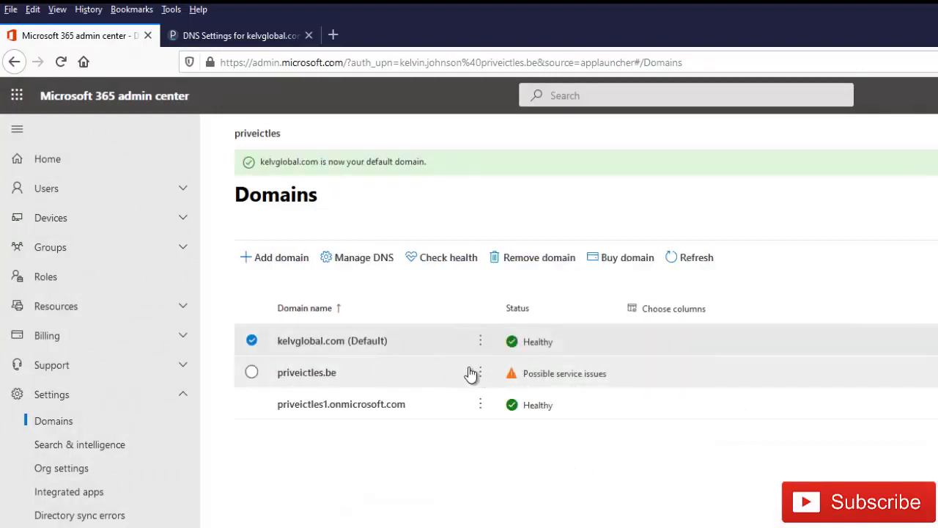
{"action": "left_click", "coordinate": [483, 377]}
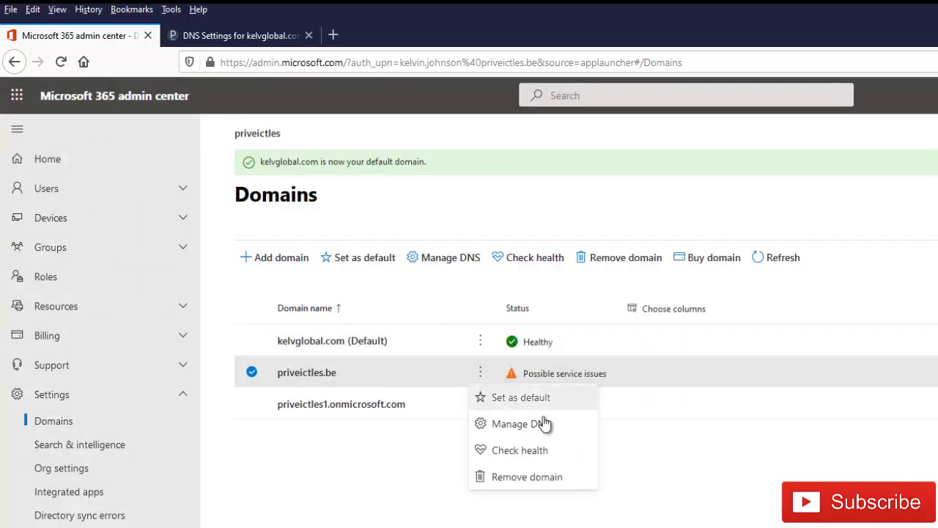
{"action": "left_click", "coordinate": [647, 463]}
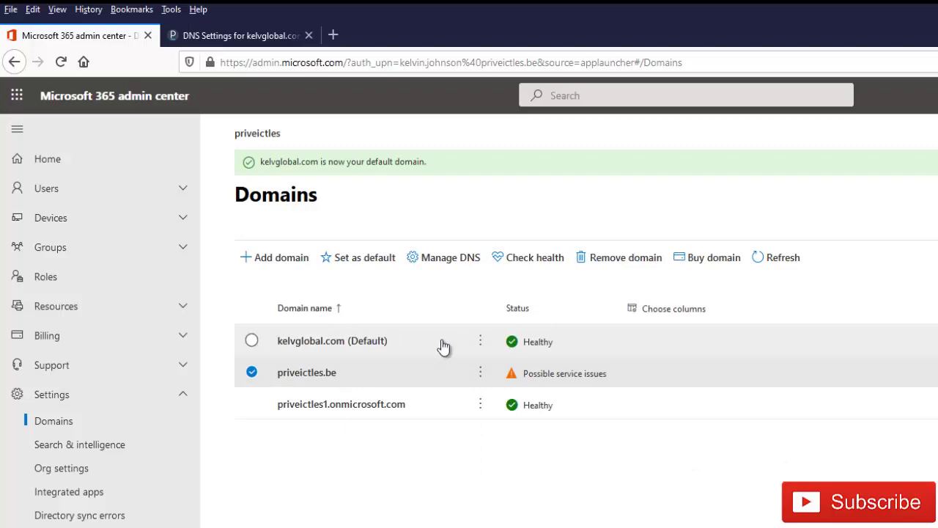
Change the first active user's primary email and username domain to kelvglobal.com, and save the changes.
{"action": "left_click", "coordinate": [181, 189]}
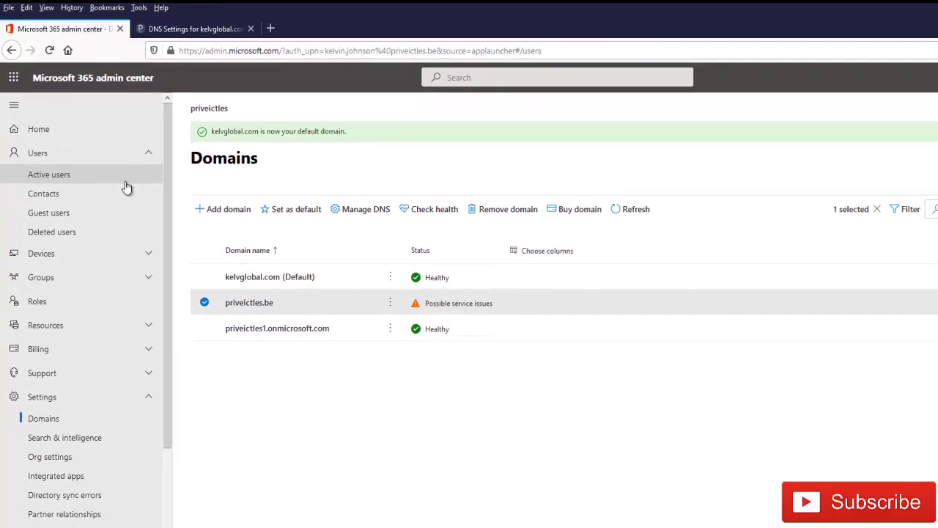
{"action": "left_click", "coordinate": [126, 182]}
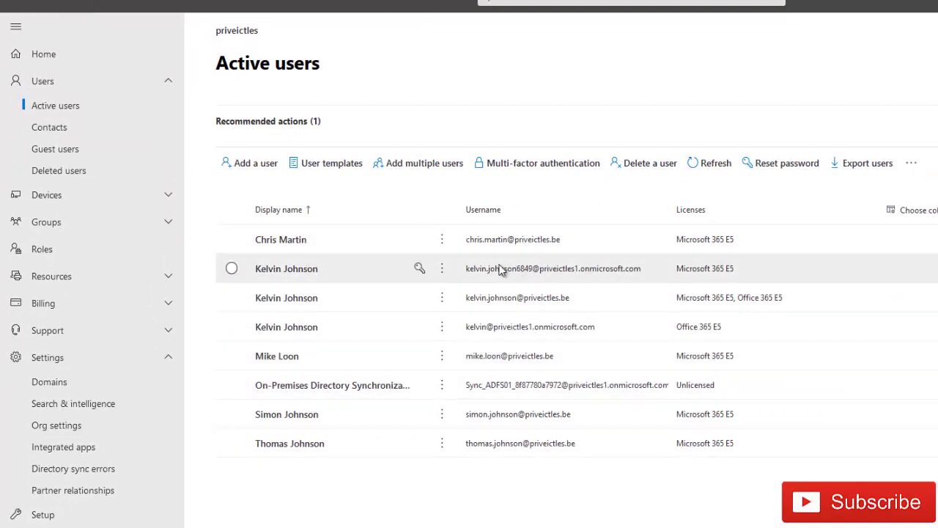
{"action": "left_click", "coordinate": [480, 242]}
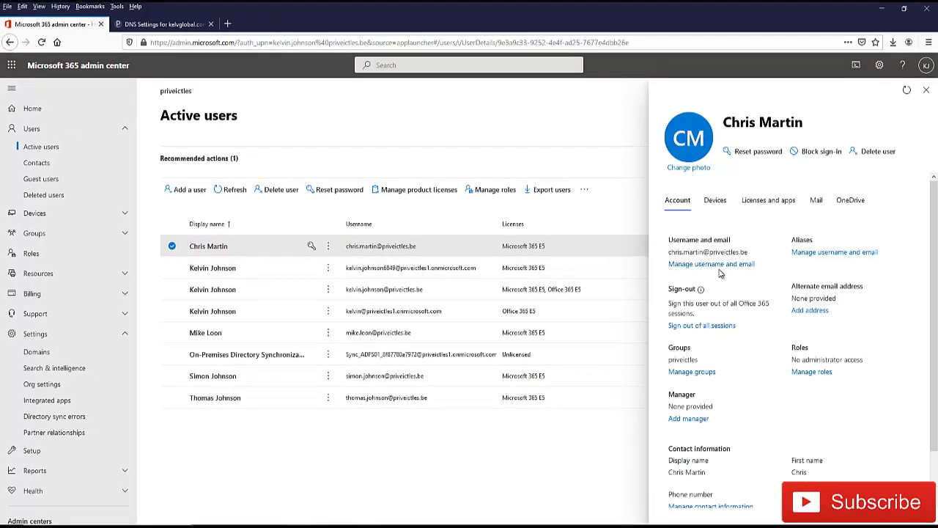
{"action": "left_click", "coordinate": [725, 265]}
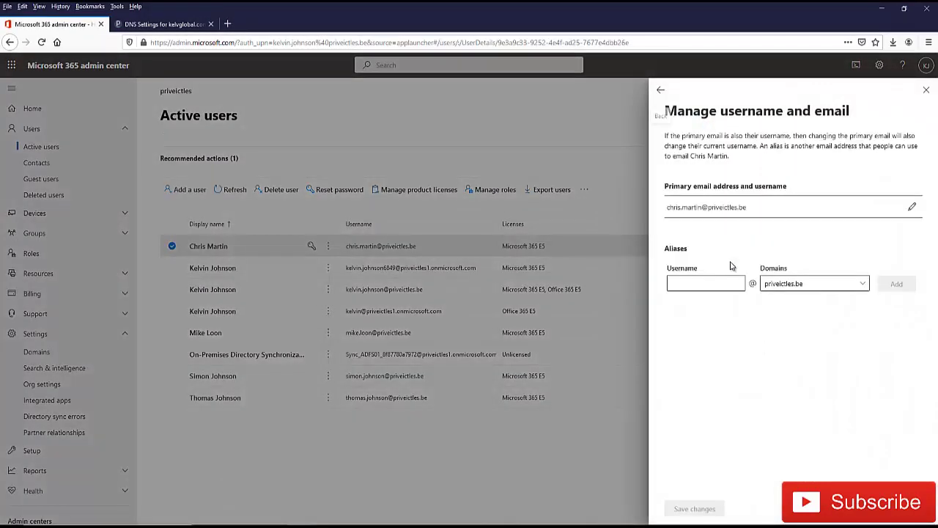
{"action": "left_click", "coordinate": [855, 290]}
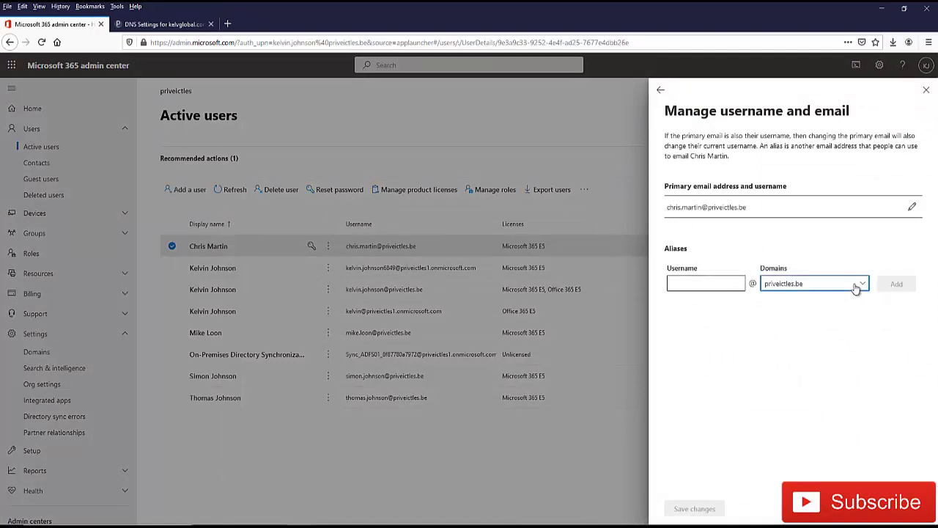
{"action": "left_click", "coordinate": [791, 302]}
{"action": "left_click", "coordinate": [911, 207]}
{"action": "left_click", "coordinate": [868, 222]}
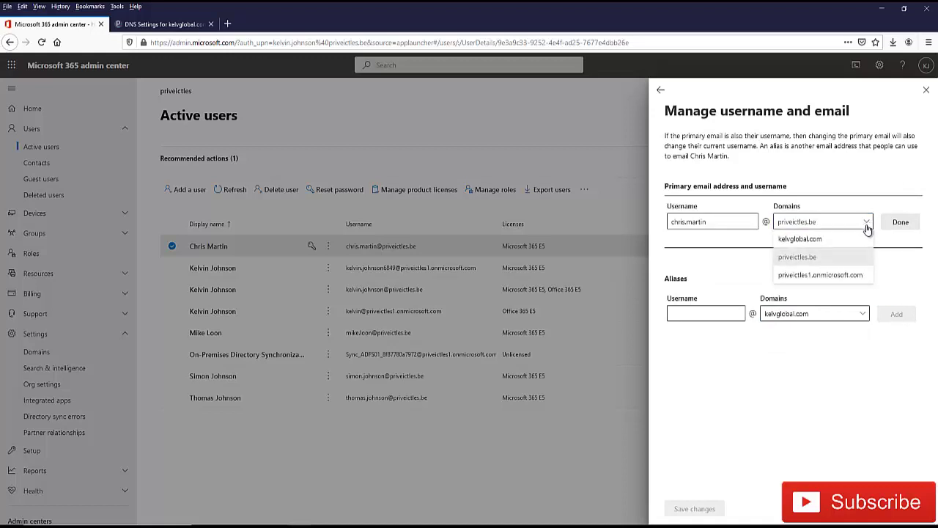
{"action": "left_click", "coordinate": [824, 241]}
{"action": "left_click", "coordinate": [900, 222]}
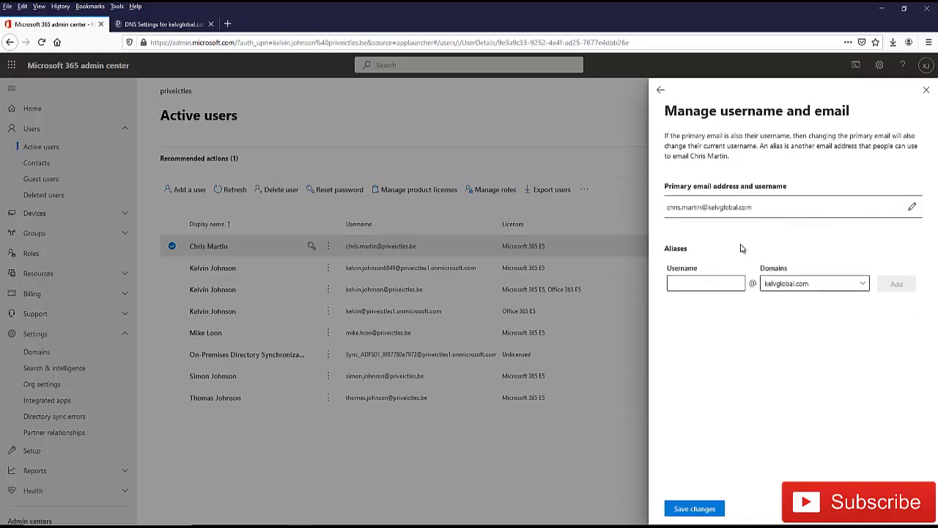
{"action": "left_click", "coordinate": [705, 506]}
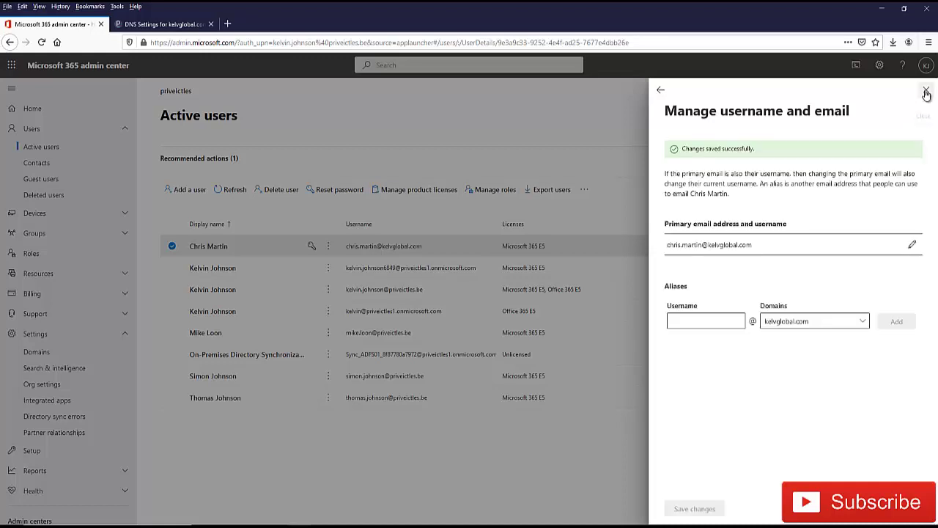
{"action": "left_click", "coordinate": [926, 90]}
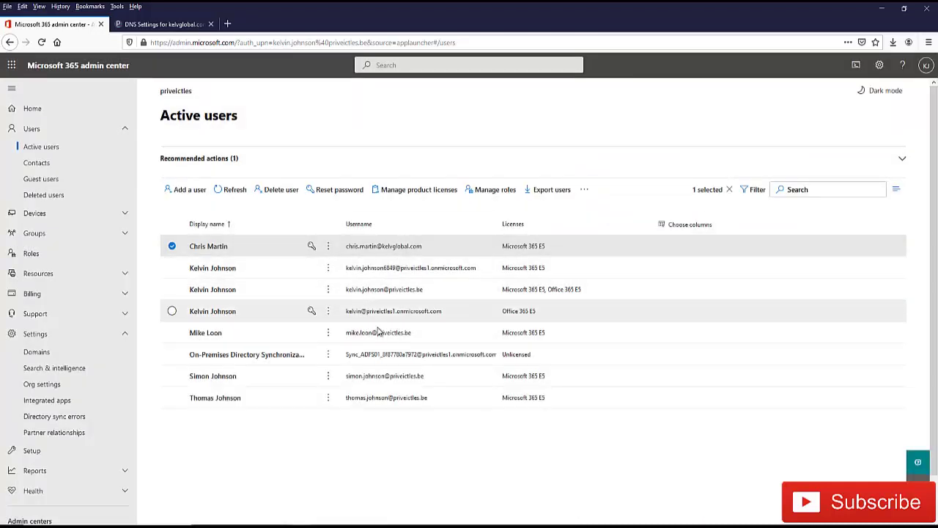
Change the primary email and username domain of the fifth listed active user to kelvglobal.com, and save the changes.
{"action": "left_click", "coordinate": [219, 335]}
{"action": "left_click", "coordinate": [230, 336]}
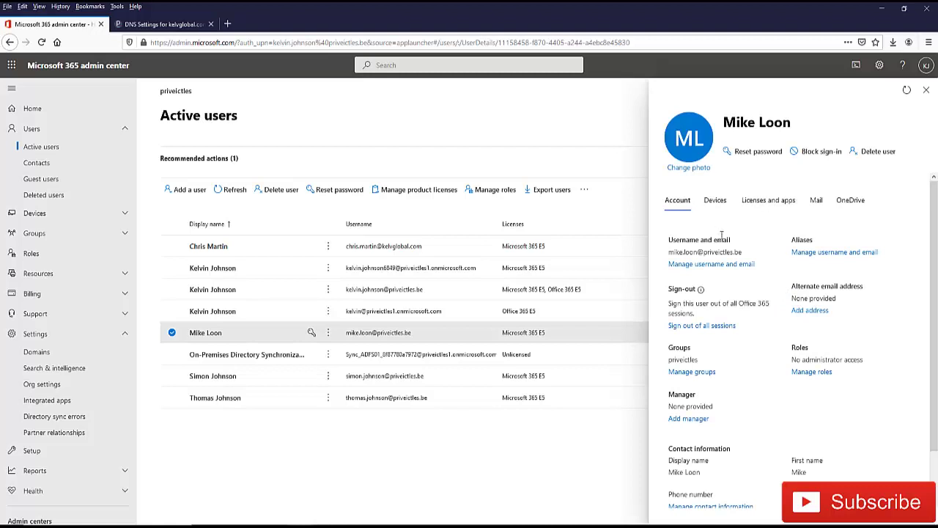
{"action": "left_click", "coordinate": [714, 267]}
{"action": "left_click", "coordinate": [910, 211]}
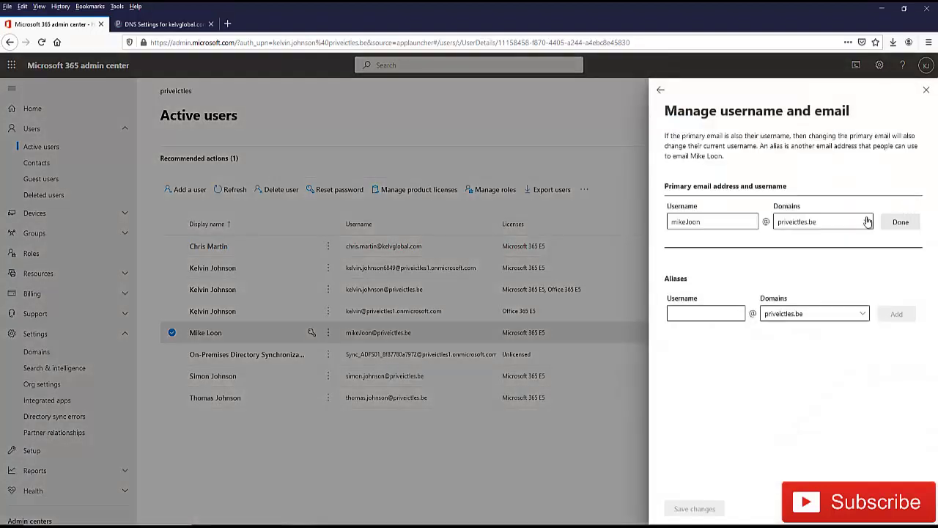
{"action": "left_click", "coordinate": [858, 222]}
{"action": "left_click", "coordinate": [828, 239]}
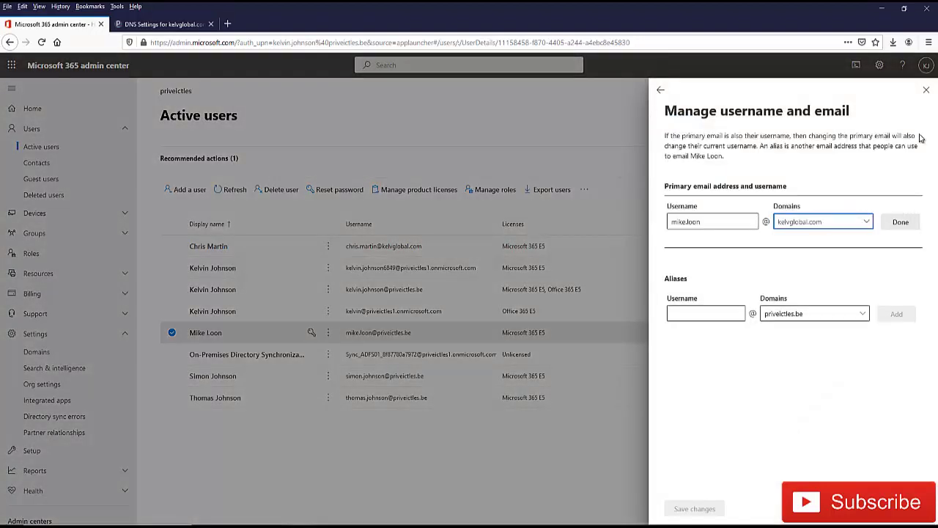
{"action": "left_click", "coordinate": [888, 220]}
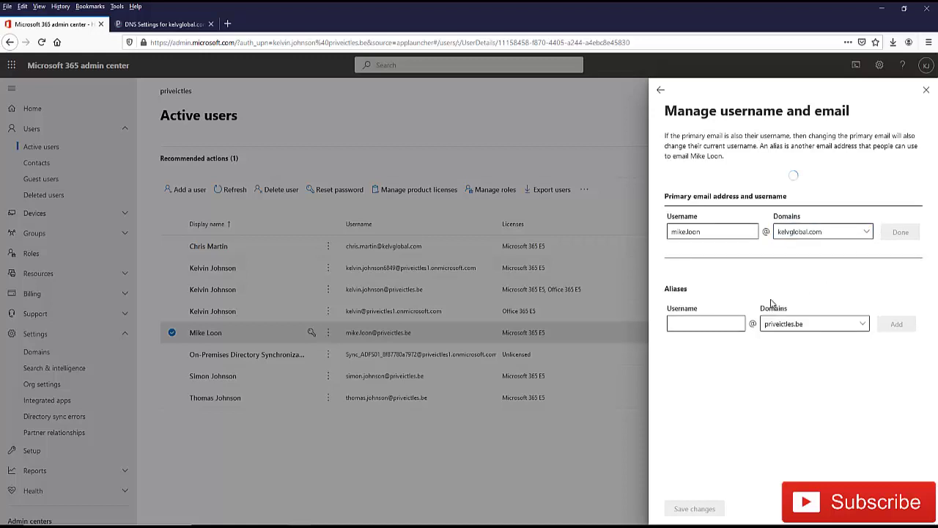
{"action": "left_click", "coordinate": [693, 508]}
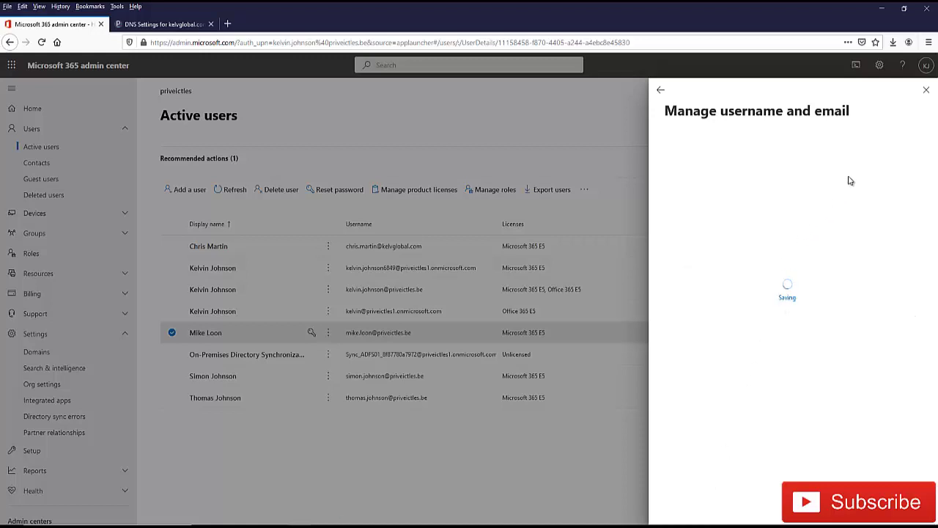
{"action": "left_click", "coordinate": [926, 90]}
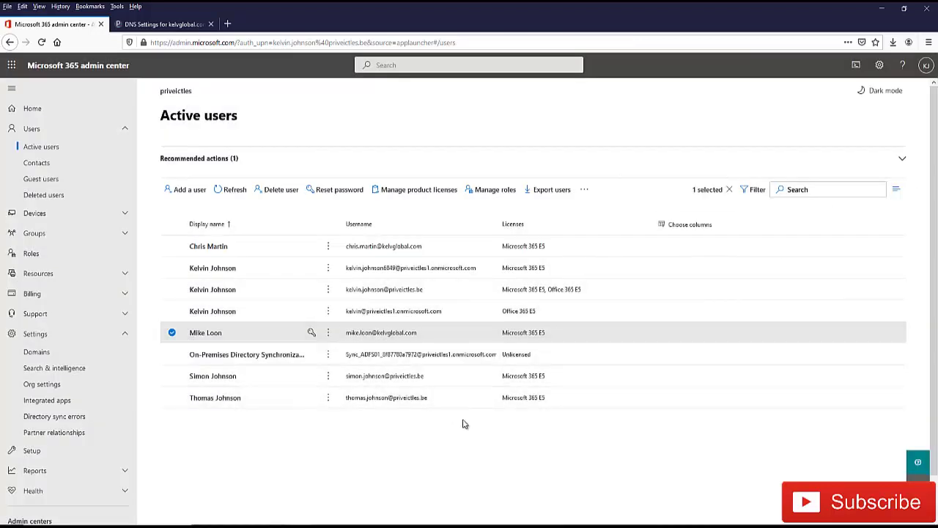